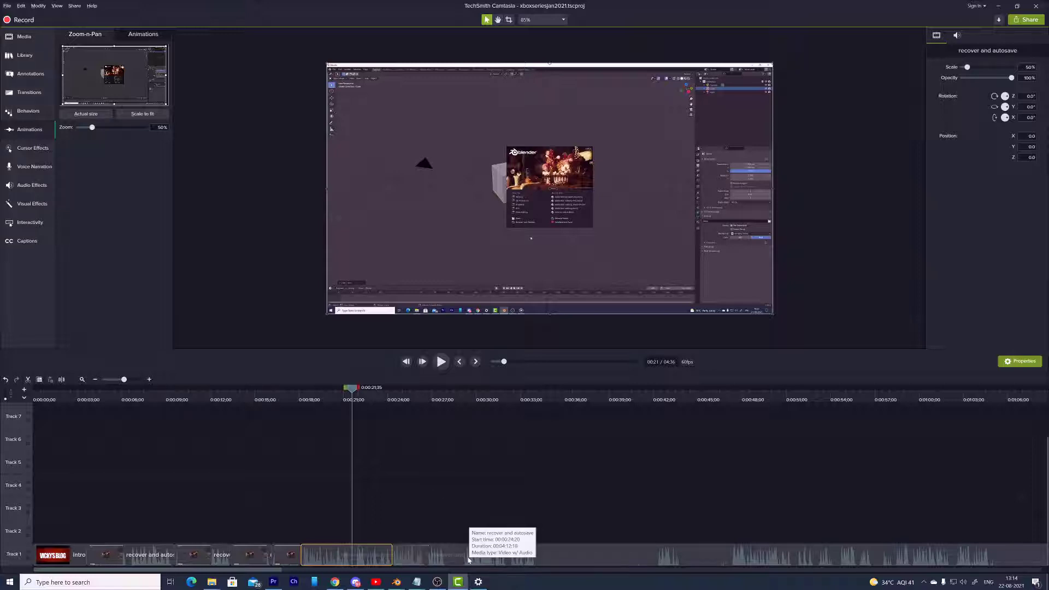
Set hardware acceleration in Advanced preferences to NVIDIA GeForce RTX 3090 (recommended)
mouse_move(443, 558)
mouse_down()
mouse_move(647, 556)
mouse_move(432, 556)
mouse_move(552, 556)
mouse_move(454, 556)
mouse_up()
drag(404, 389, 531, 392)
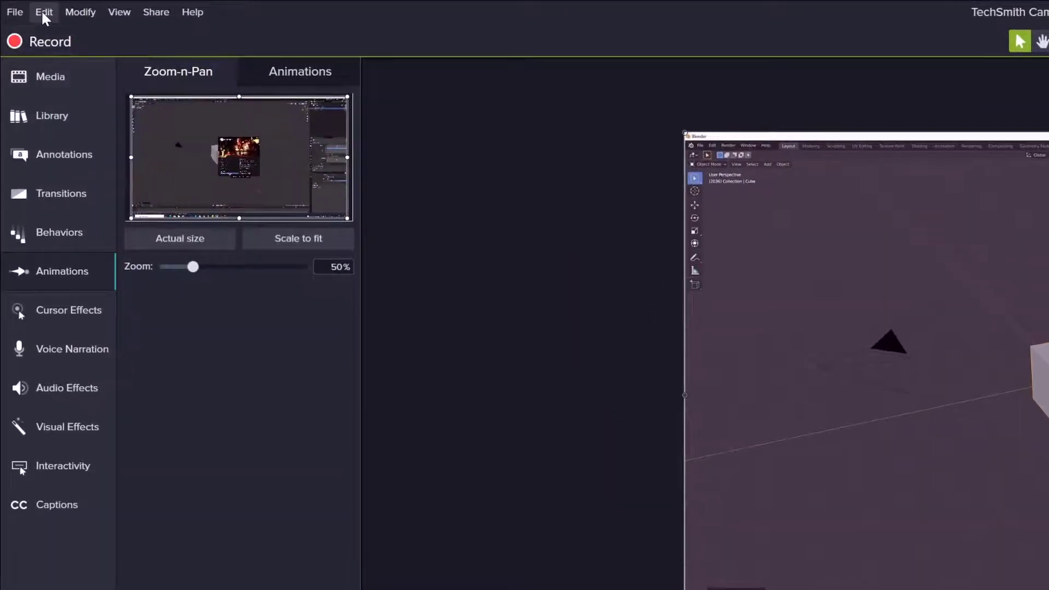
click(44, 12)
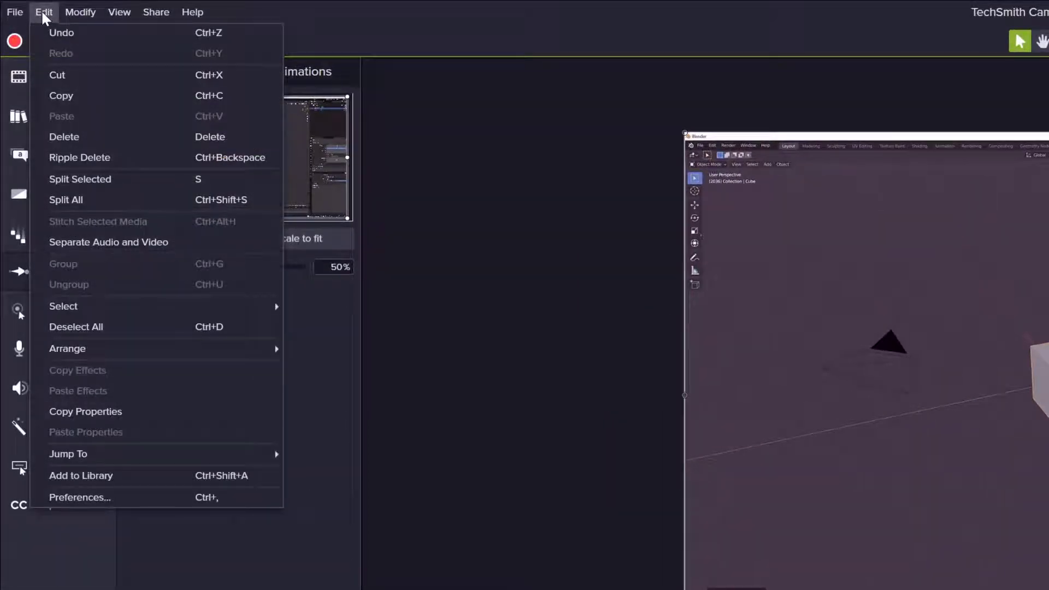
click(142, 495)
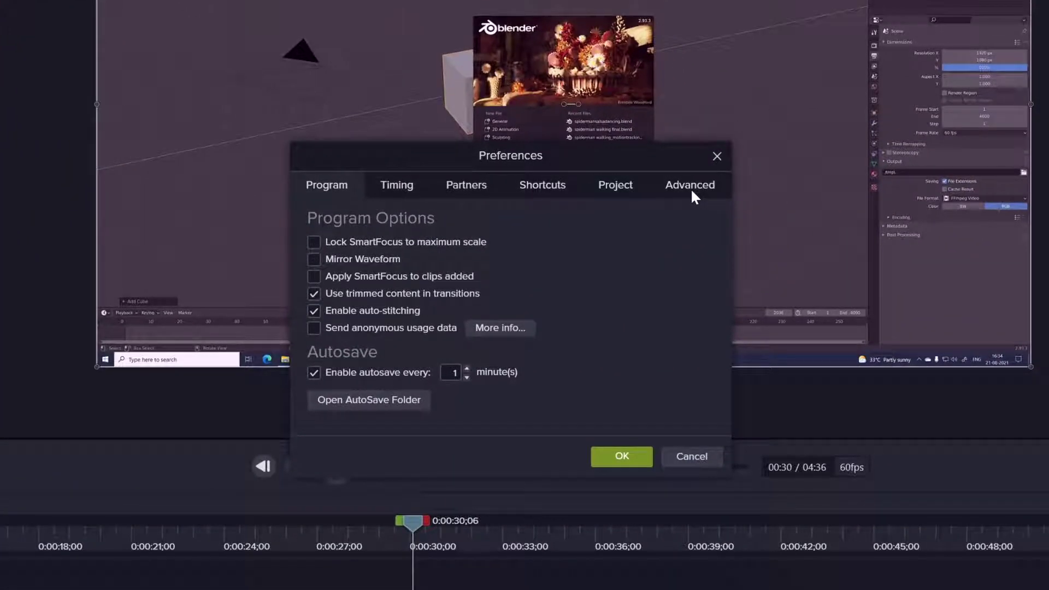
click(694, 186)
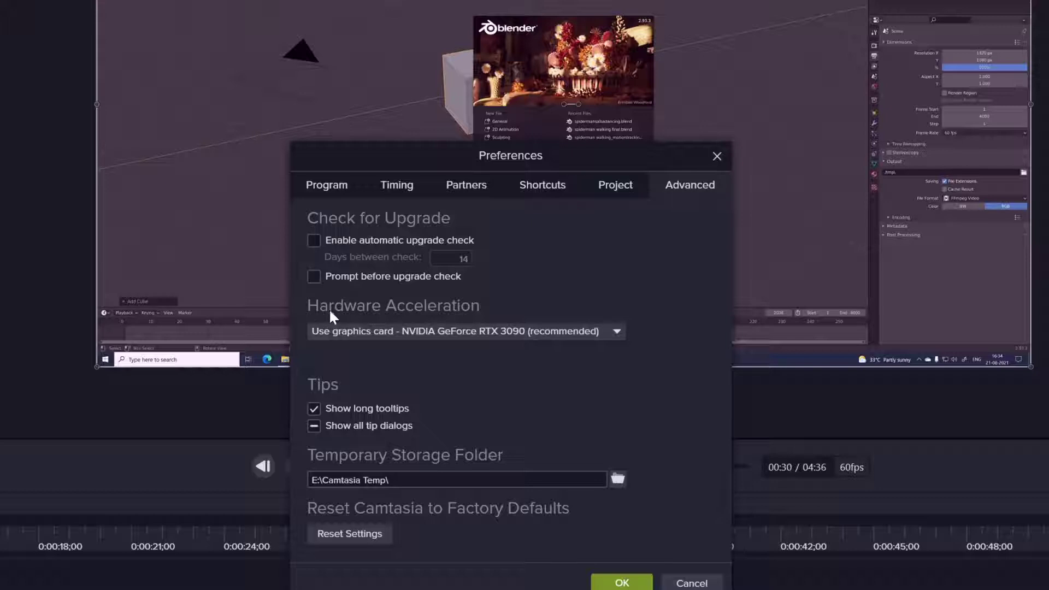
click(496, 329)
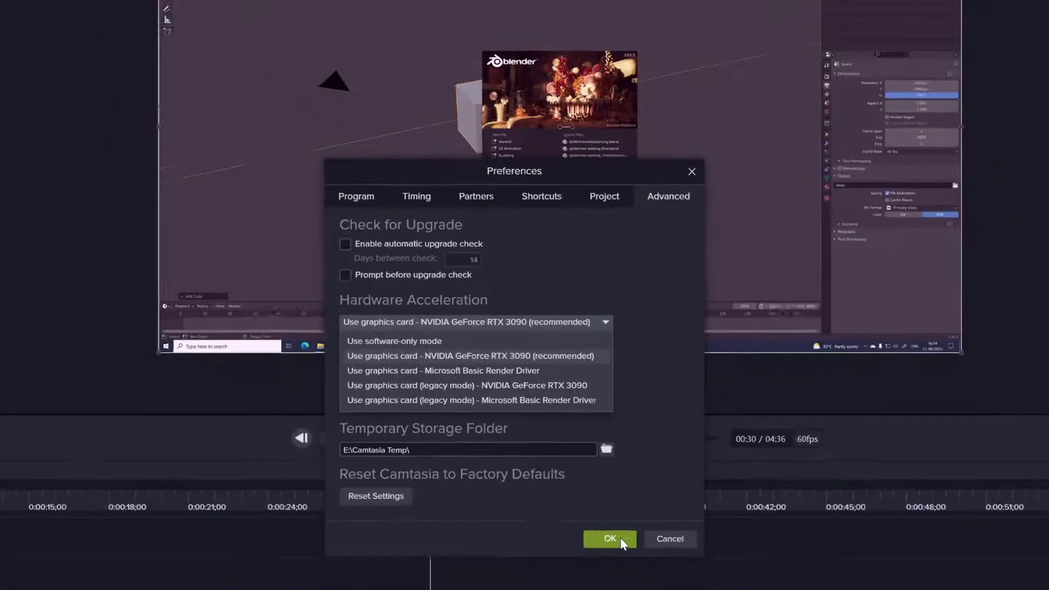
click(622, 583)
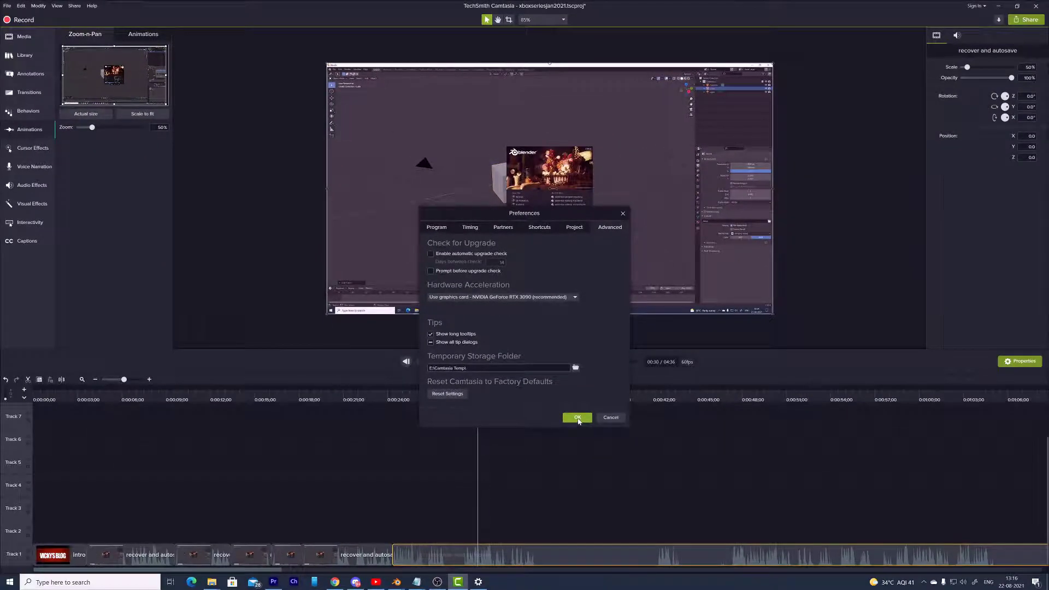
Close Preferences with OK and scrub the playhead to preview the recording
click(578, 418)
drag(493, 396, 452, 403)
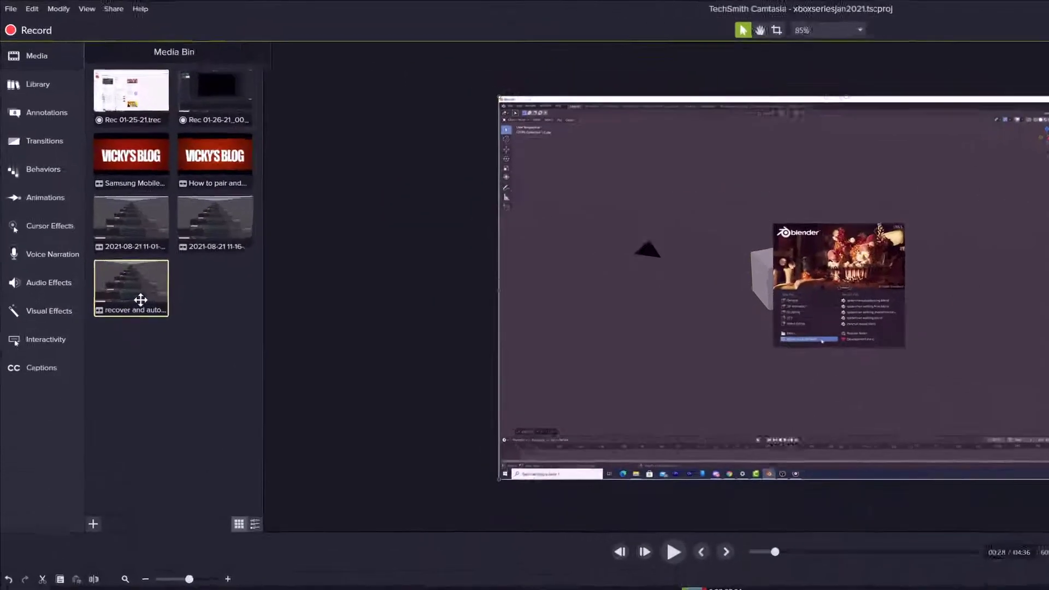
right_click(141, 300)
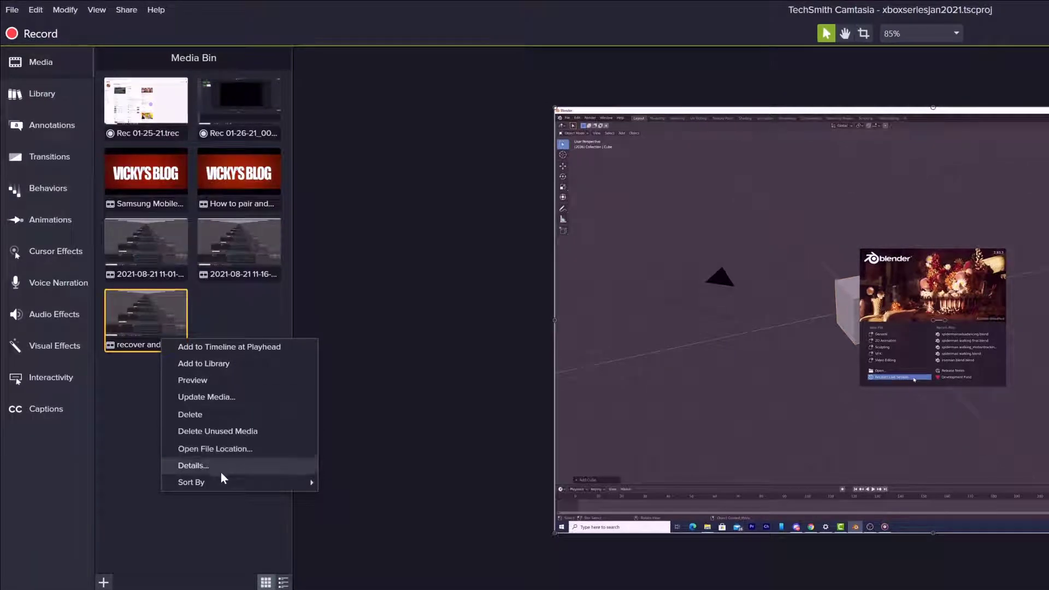
click(755, 298)
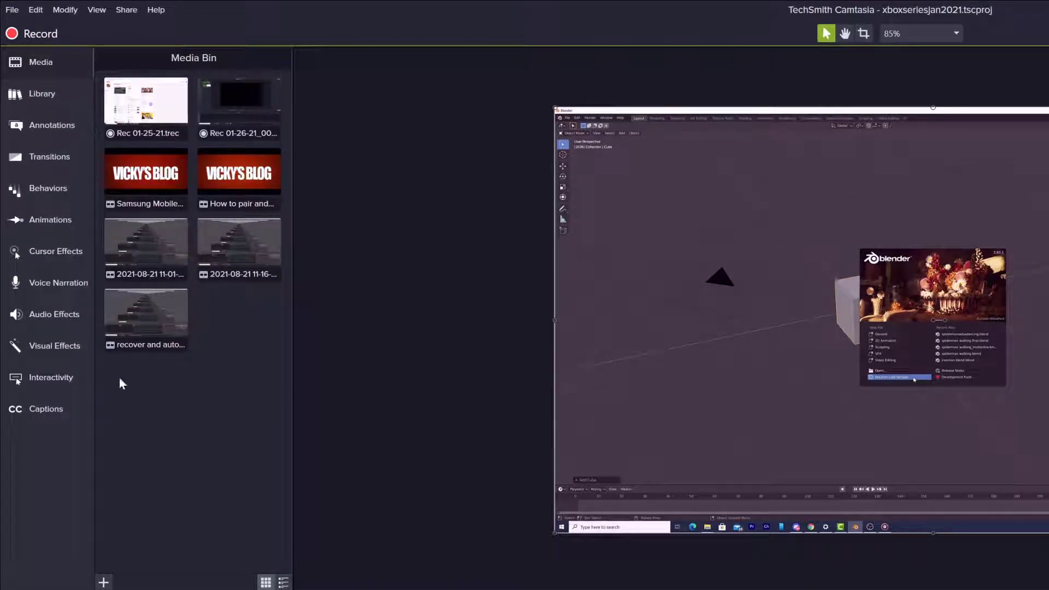
Review the recover and autosave.mp4 details (3840×2160, 60 fps, H.264), then close them
right_click(154, 321)
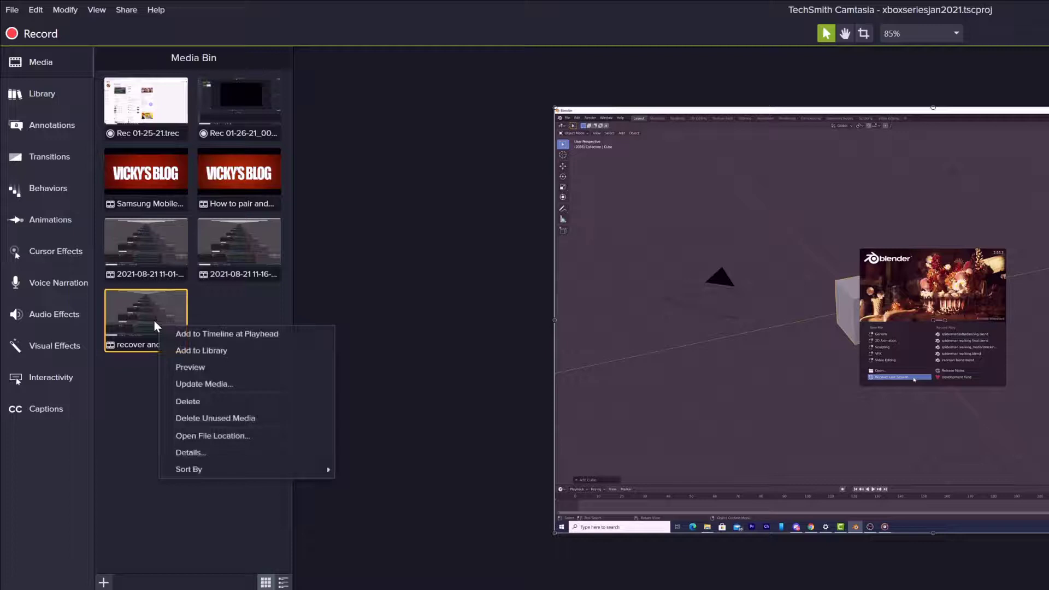
click(204, 461)
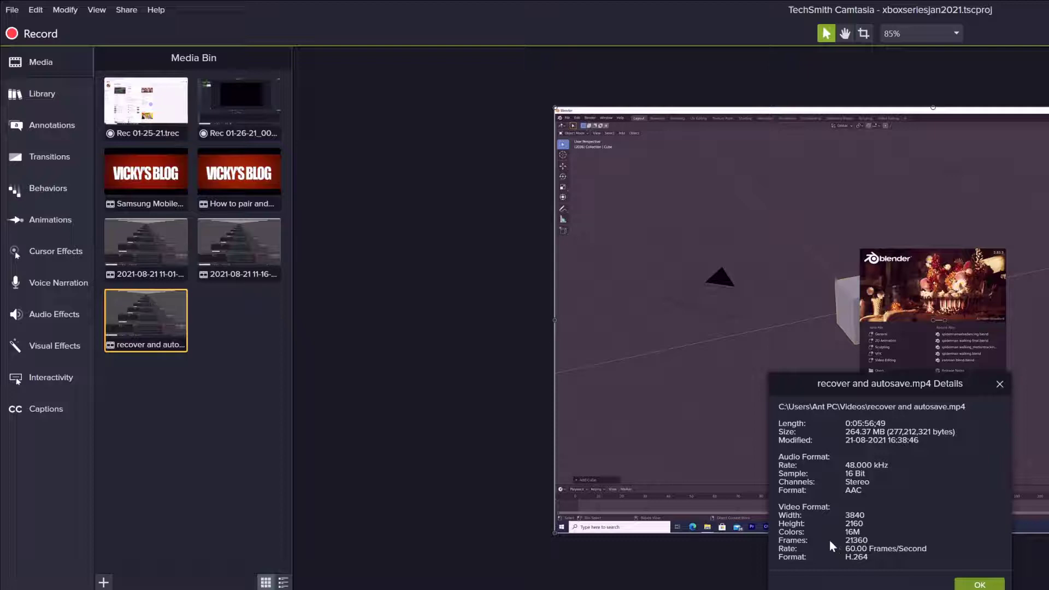
drag(863, 387, 533, 230)
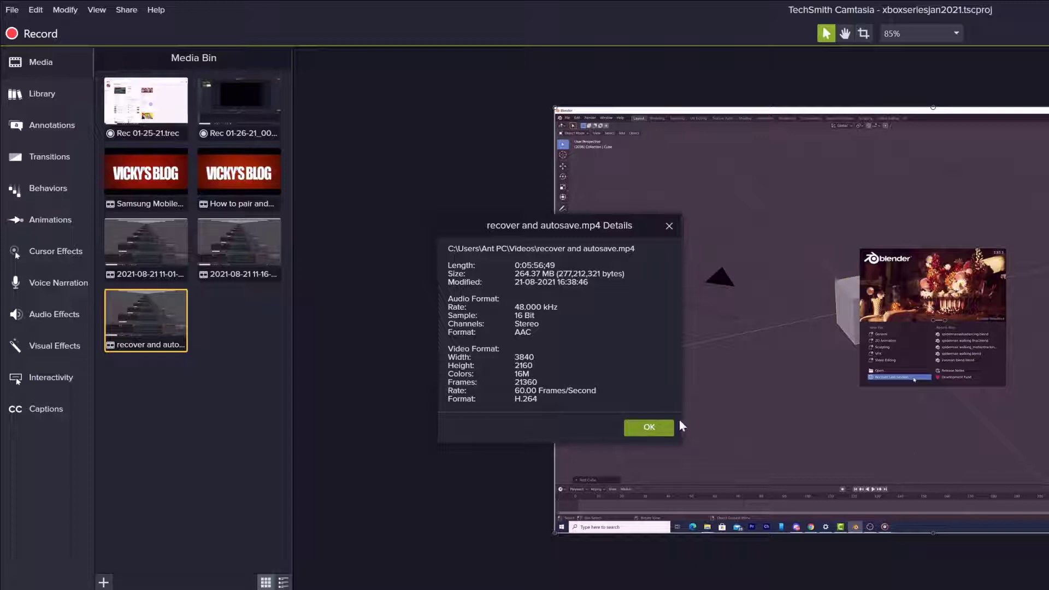
drag(600, 231, 1014, 264)
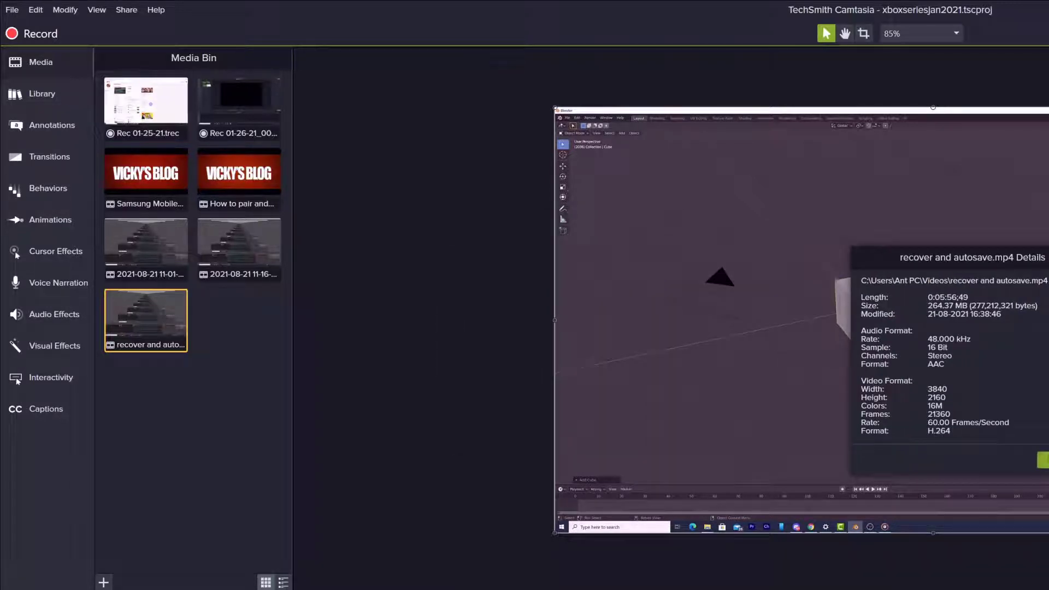
click(1042, 460)
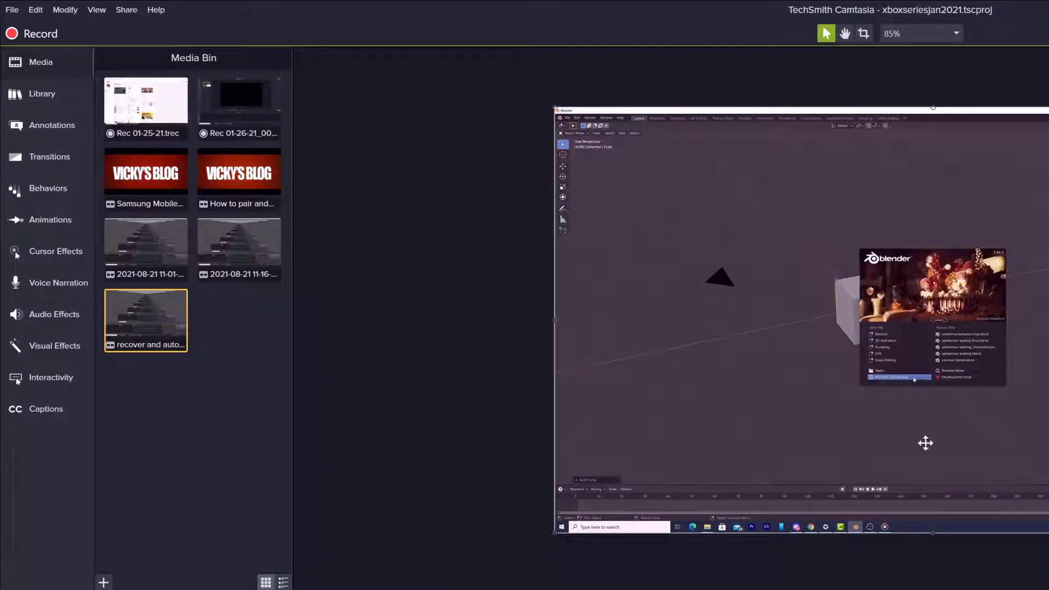
In Project Settings, choose the 4K UHD 3840x2160 canvas, keep 60 fps, and apply
click(14, 11)
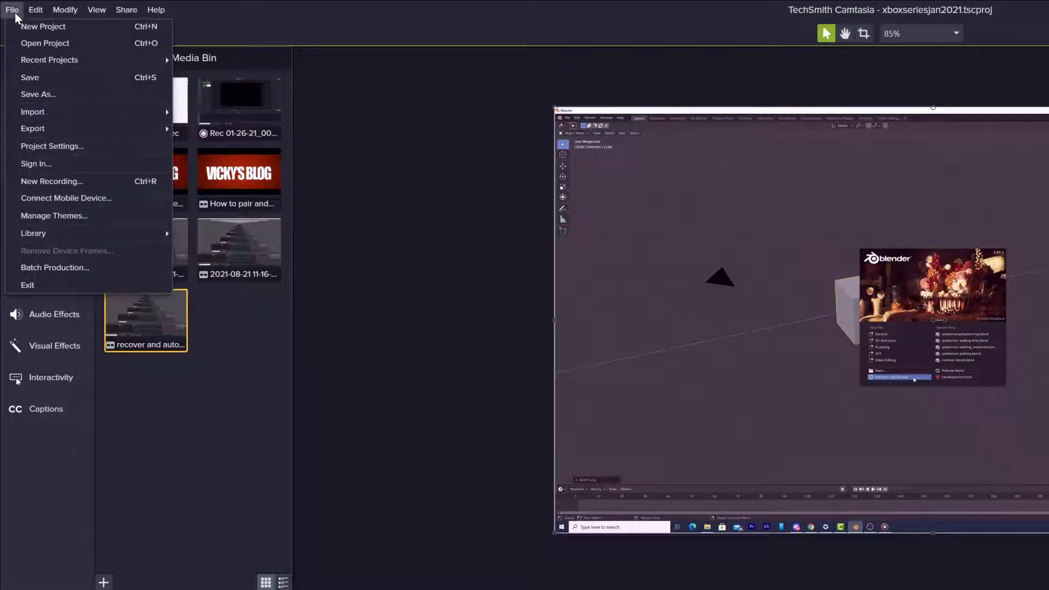
click(79, 146)
drag(884, 409, 878, 286)
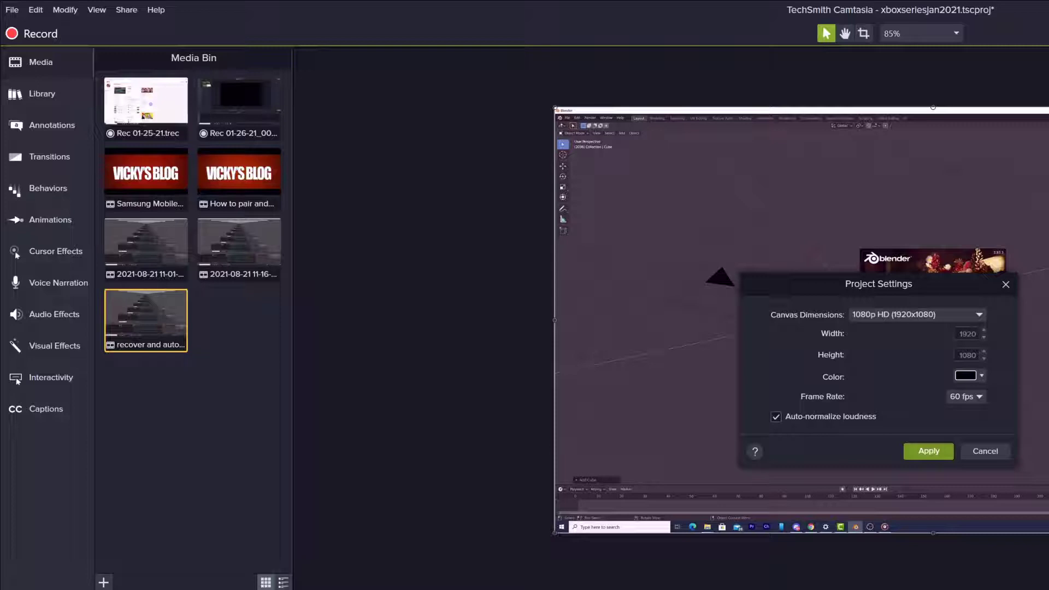
click(930, 314)
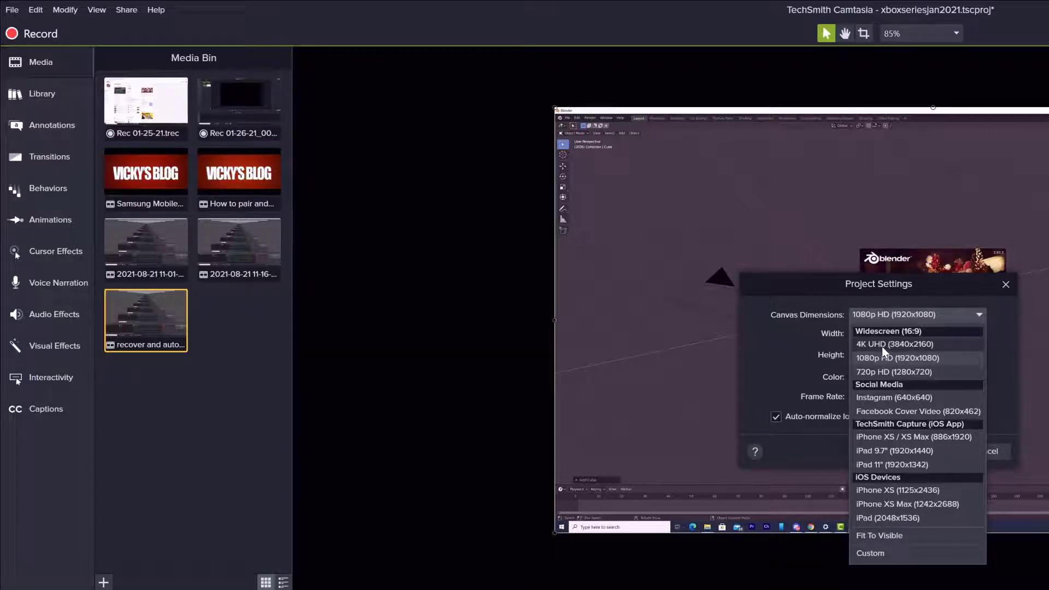
click(883, 345)
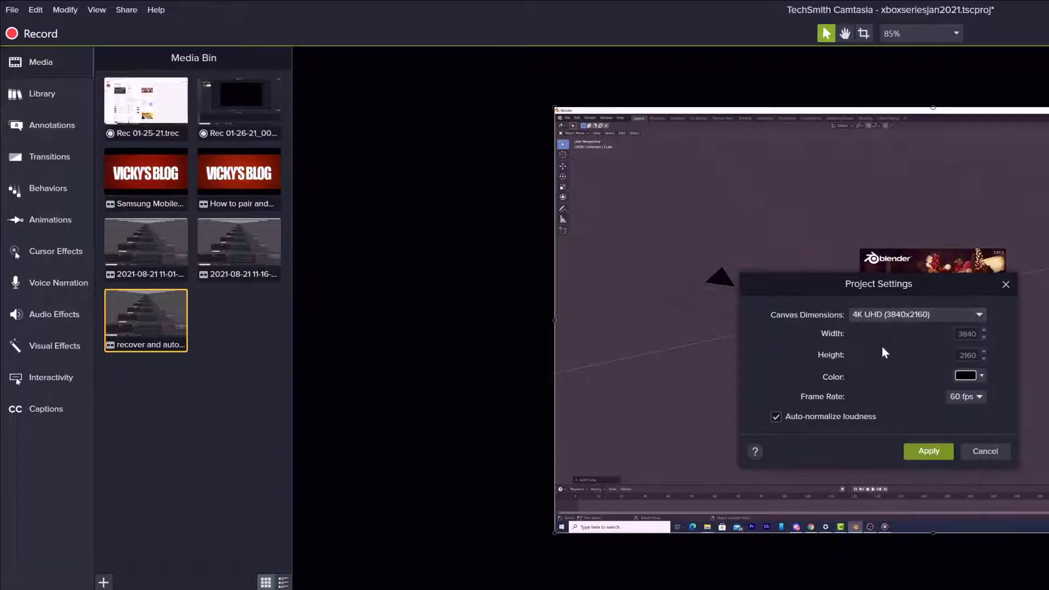
click(965, 398)
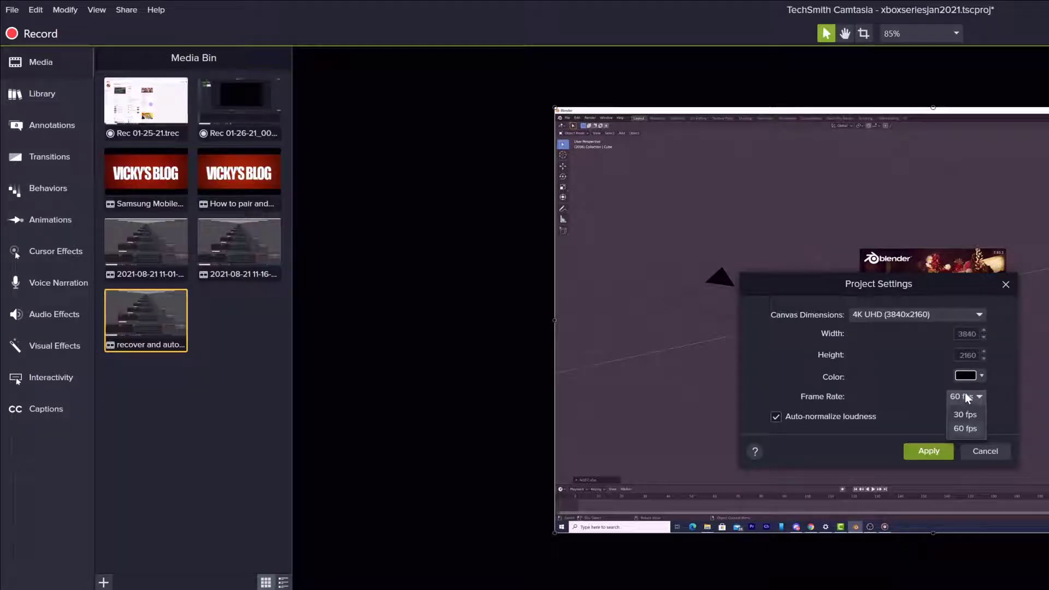
click(965, 428)
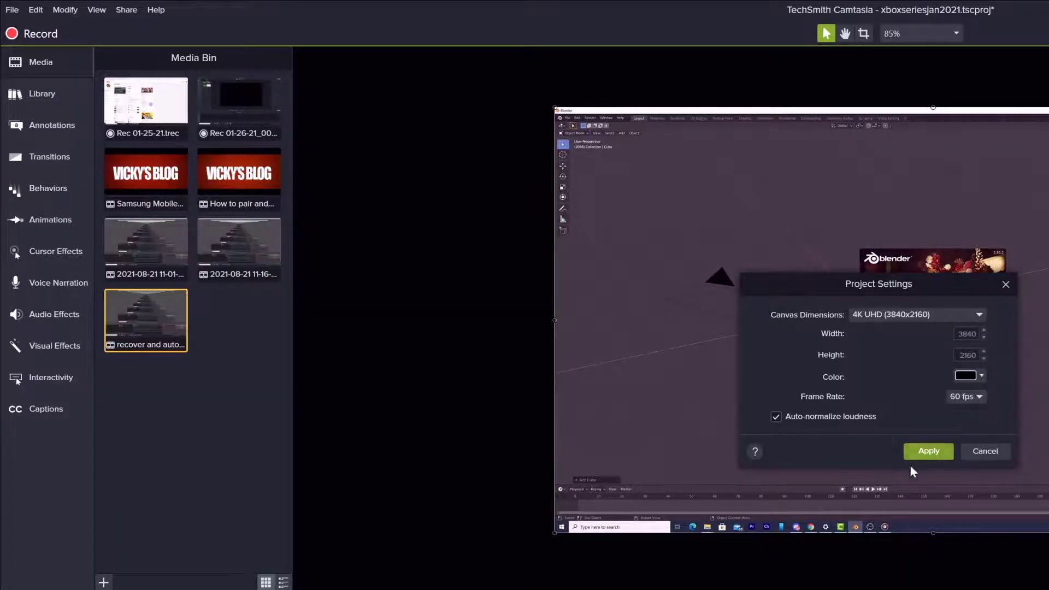
click(939, 451)
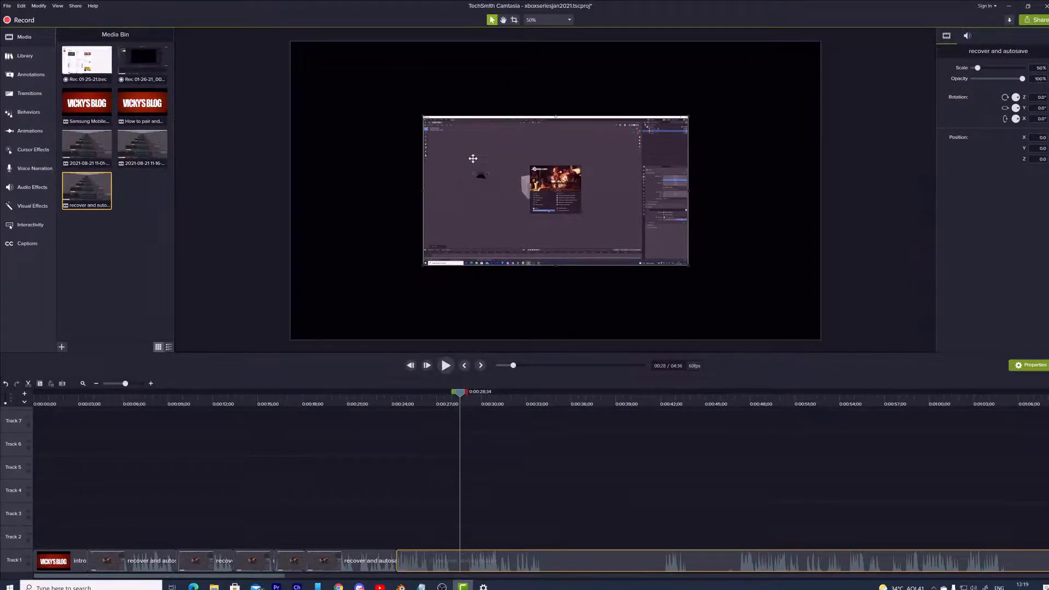
Scale the recover and autosave clip to fit the 4K canvas and play it back
right_click(538, 143)
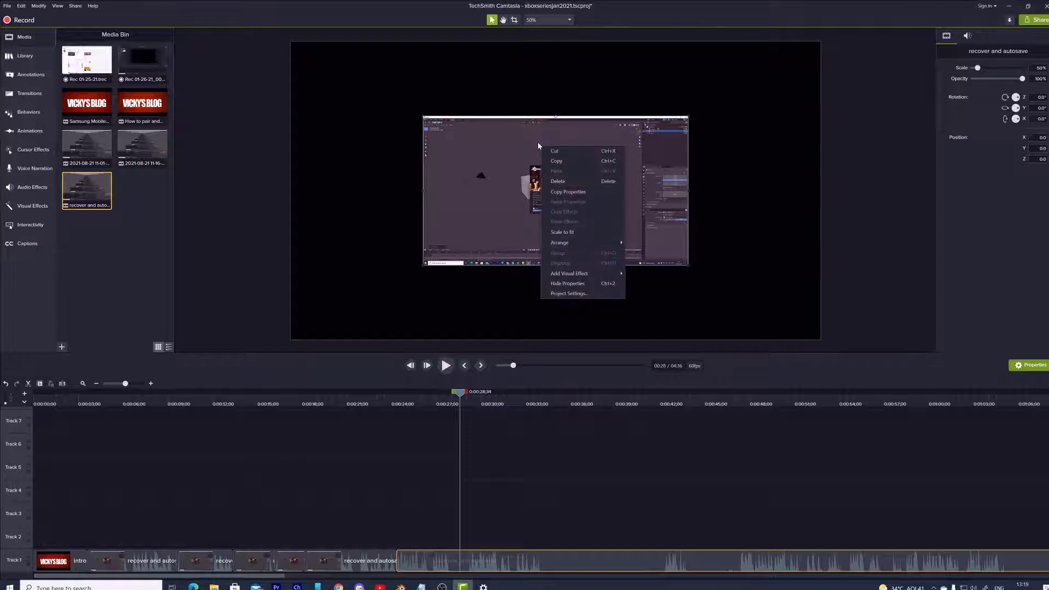
click(571, 234)
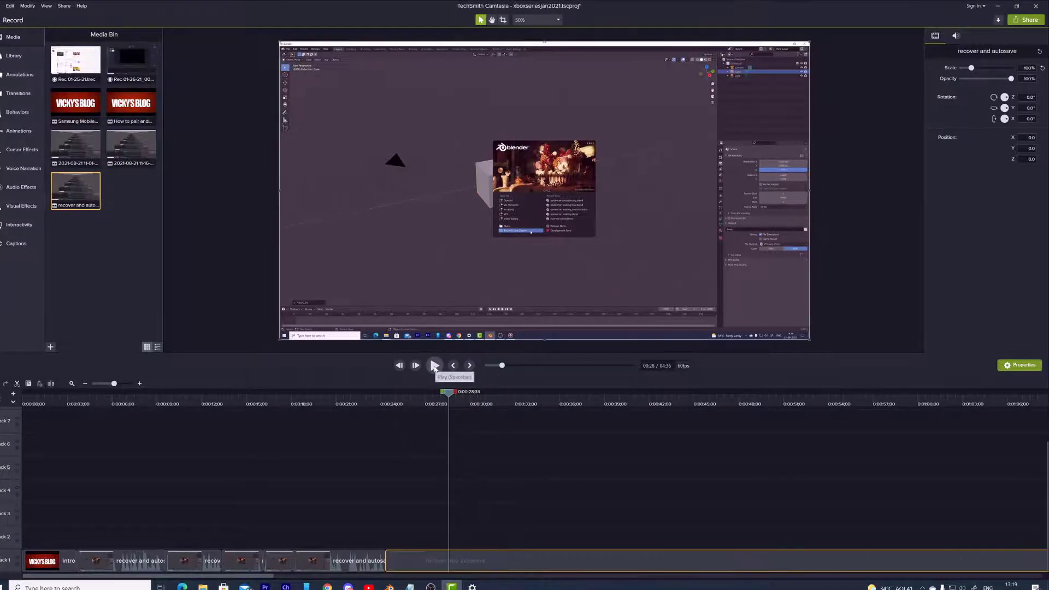
click(435, 365)
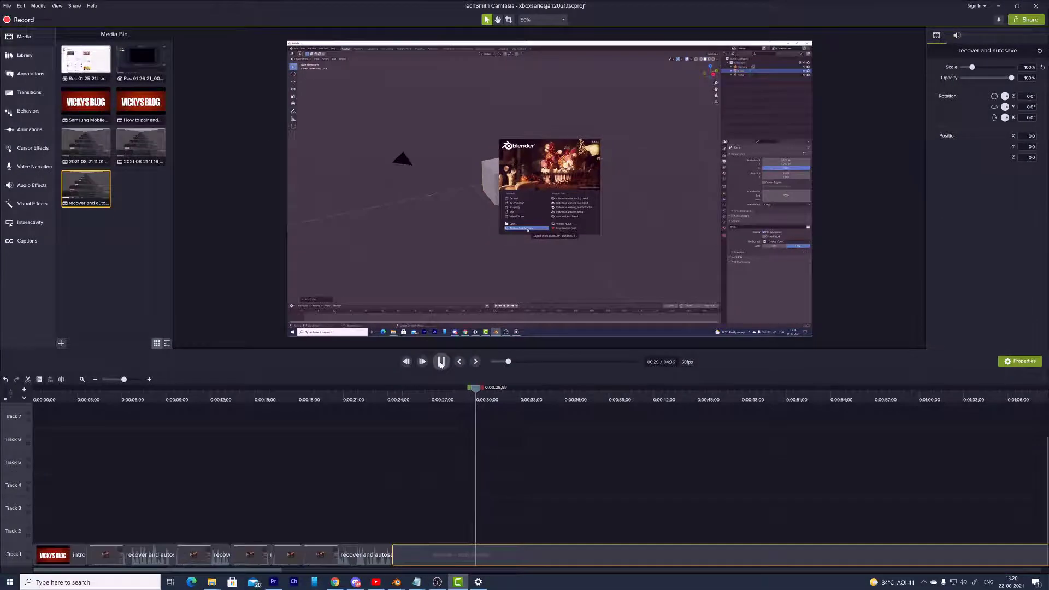
drag(601, 560, 420, 571)
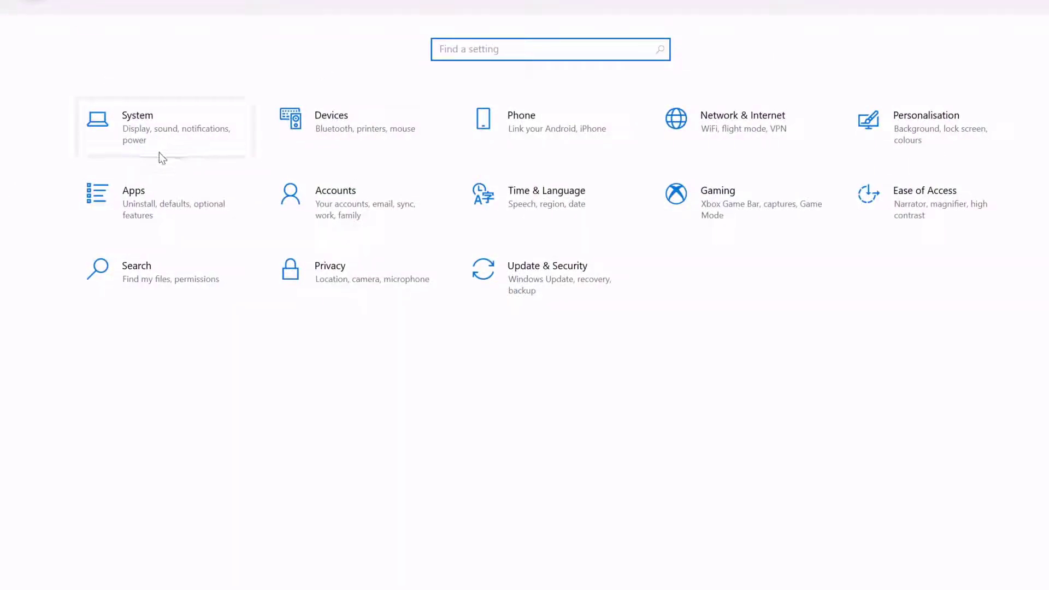
Go to Display > Graphics settings and pick Desktop app as the app type
click(149, 132)
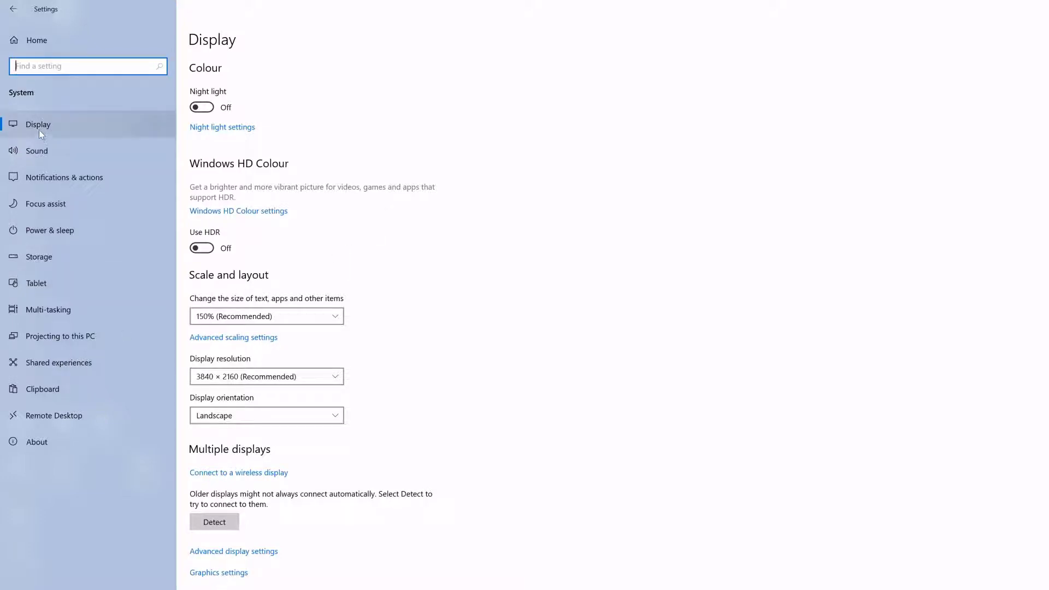
click(233, 575)
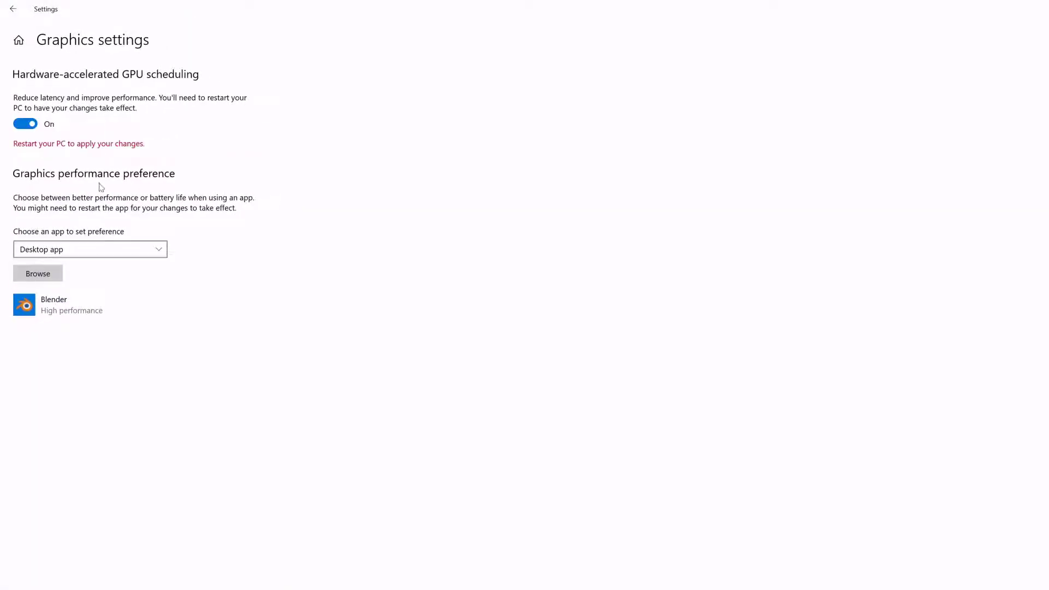
click(90, 253)
click(58, 254)
click(40, 275)
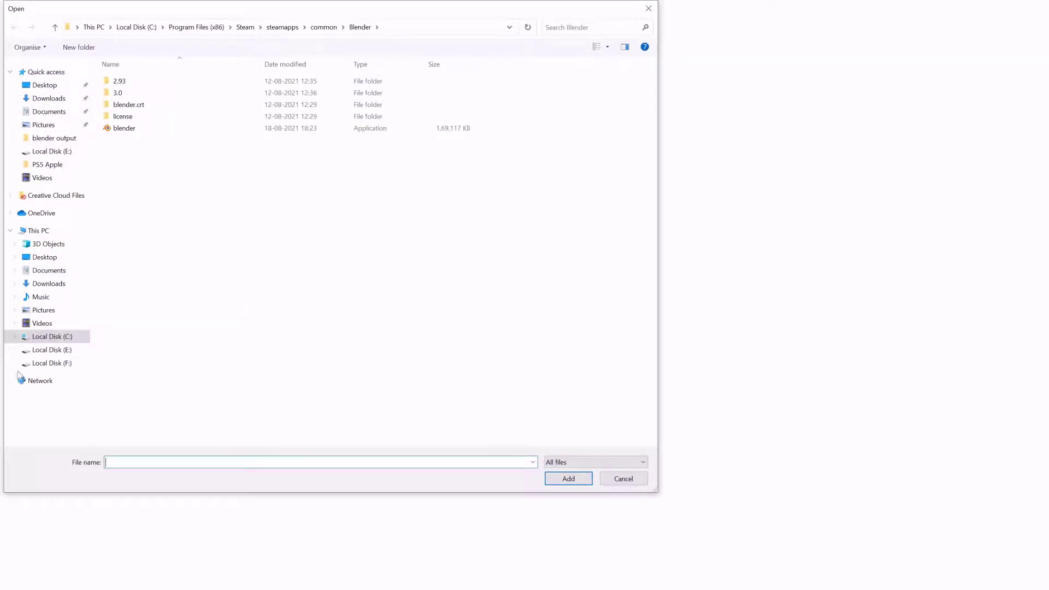
Add CamtasiaStudio.exe from C:\Program Files\TechSmith\Camtasia 2019 to the graphics preference list
click(54, 337)
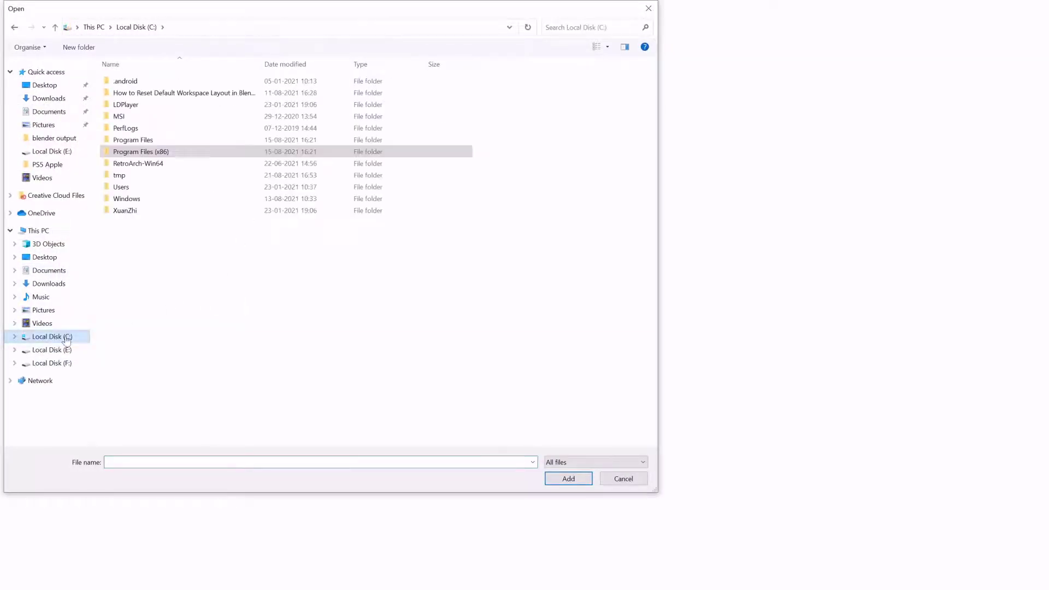
double_click(143, 140)
scroll(169, 311, down, 2)
scroll(168, 311, down, 6)
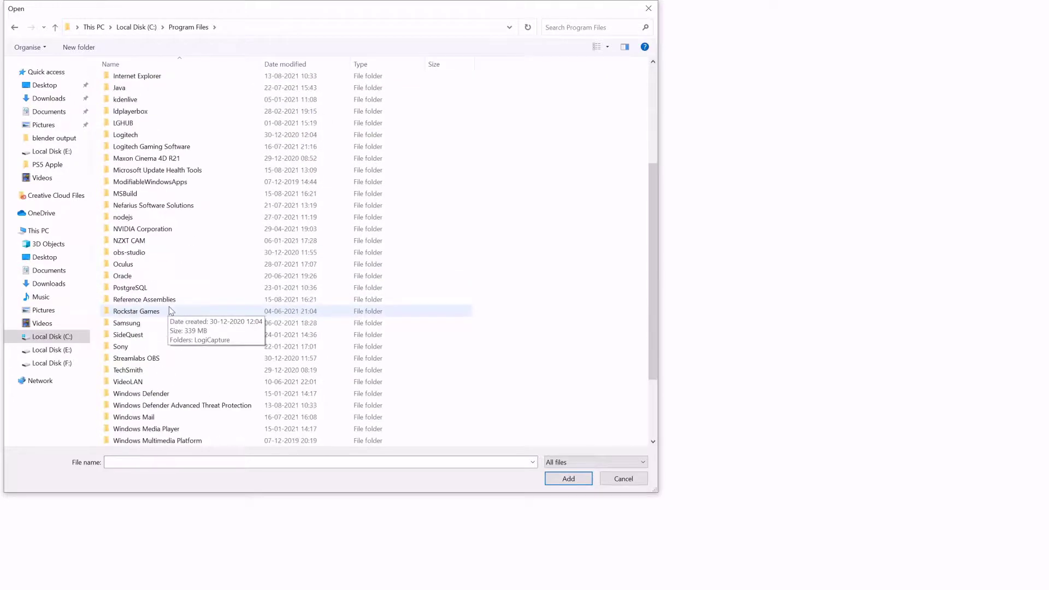
double_click(147, 311)
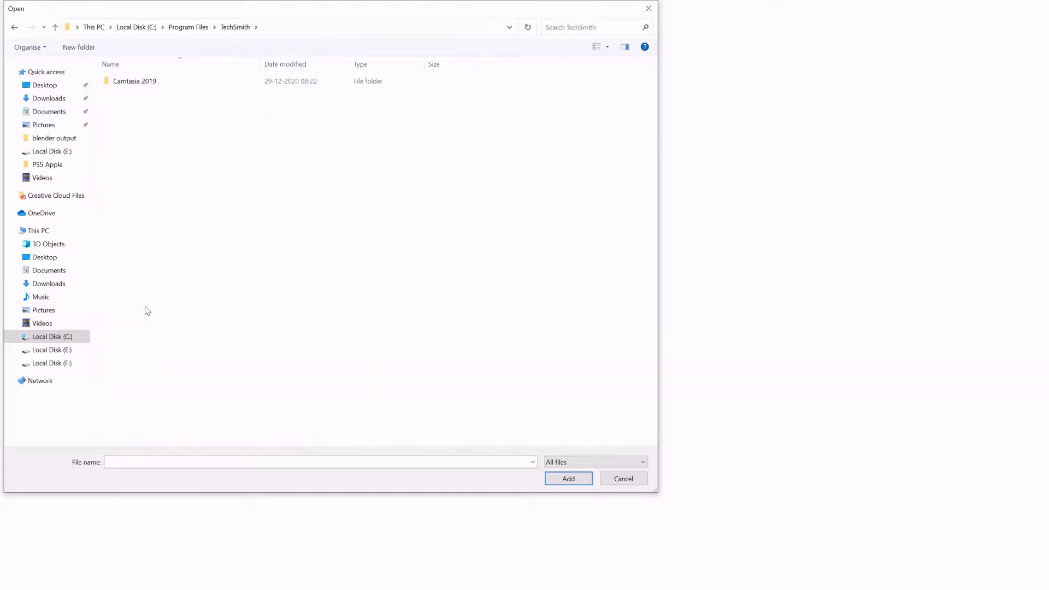
double_click(144, 83)
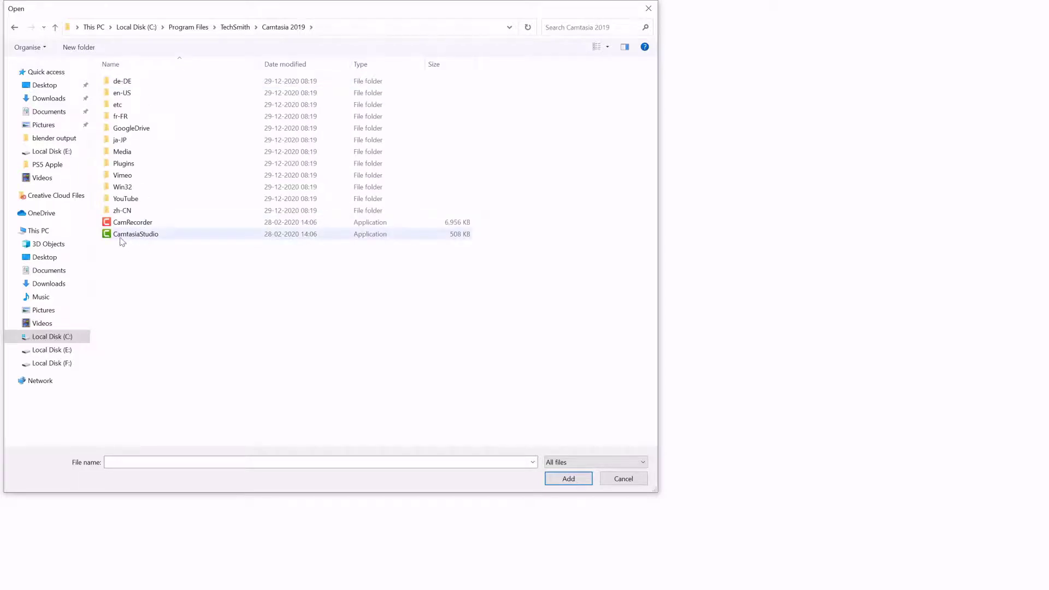
double_click(143, 236)
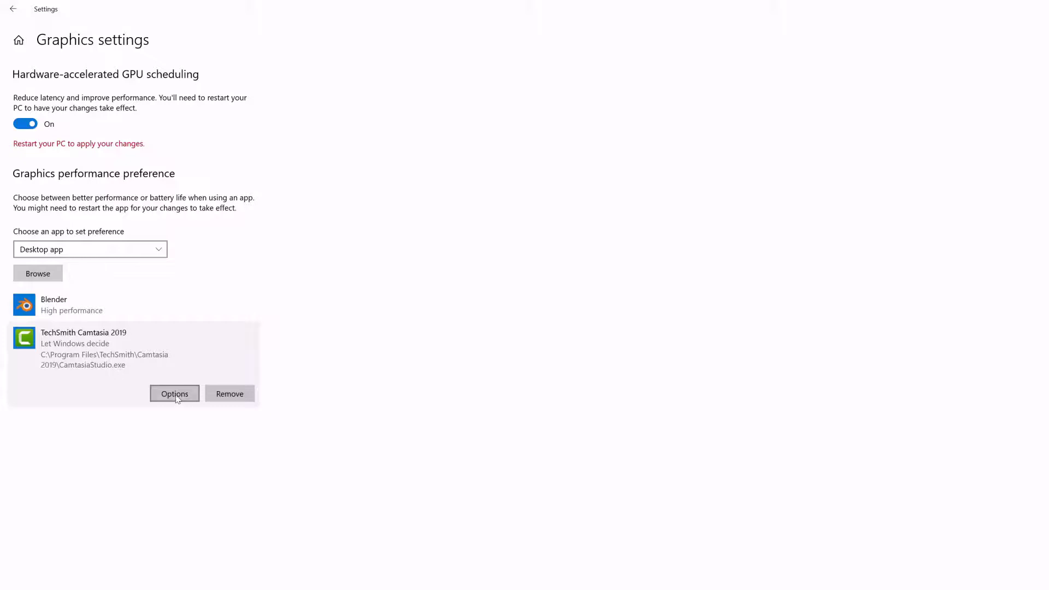
Set Camtasia's graphics preference to High performance and save it
click(176, 396)
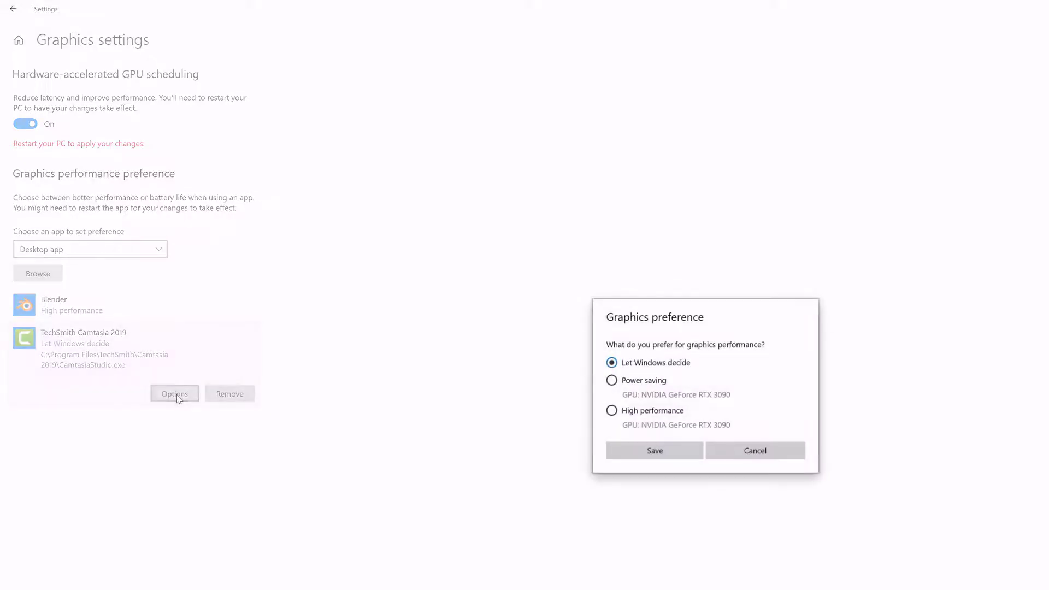
click(642, 414)
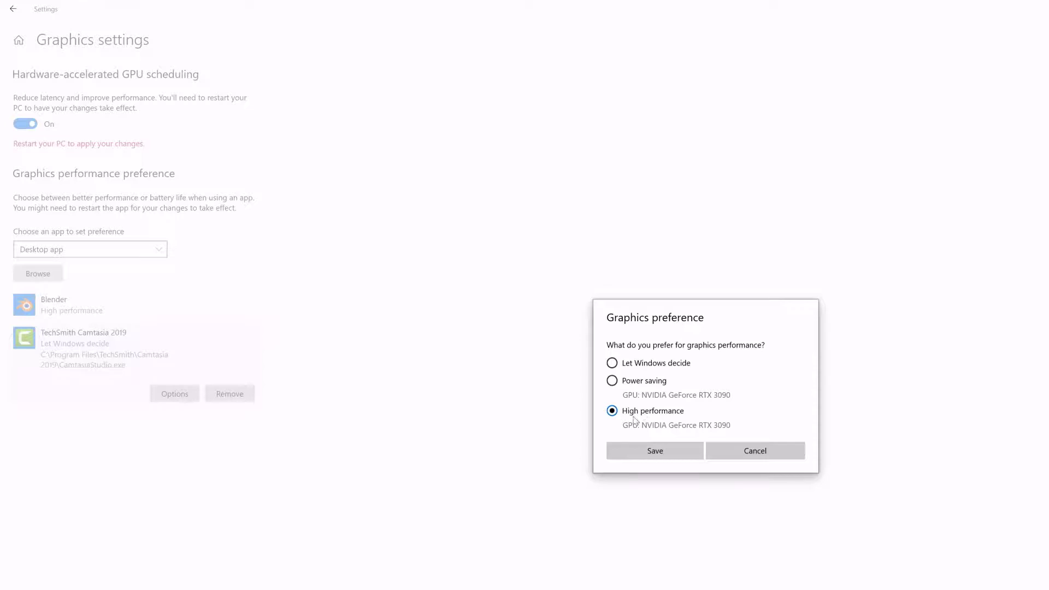
click(665, 456)
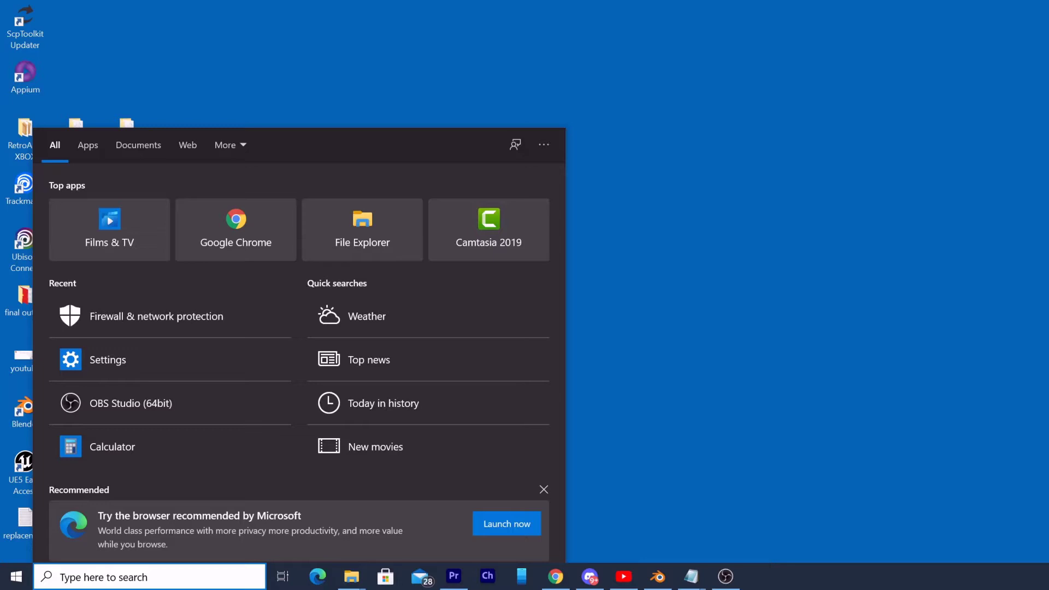
Relaunch Camtasia 2019, reopen xboxseriesjan2021.tscproj, and nudge the recover and autosave clip on Track 1
click(498, 240)
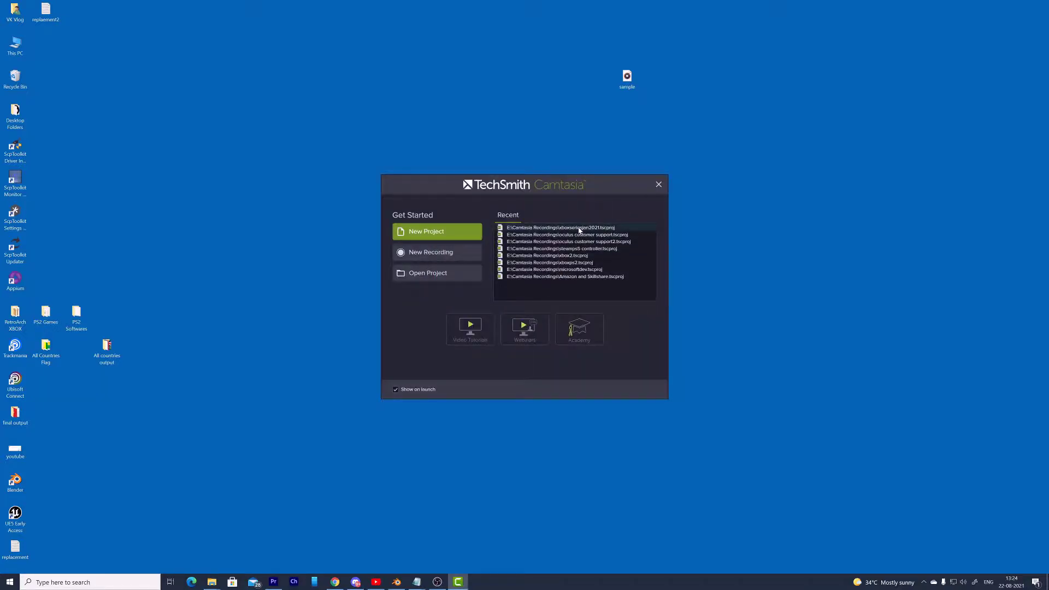
click(579, 229)
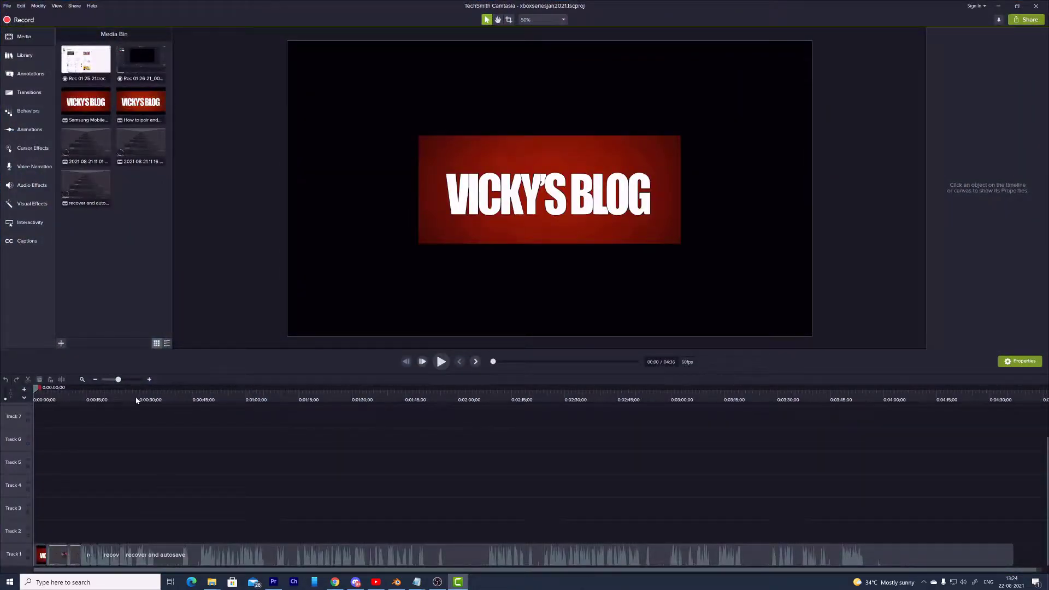
click(425, 556)
mouse_move(153, 558)
mouse_down()
mouse_move(224, 562)
mouse_move(156, 558)
mouse_up()
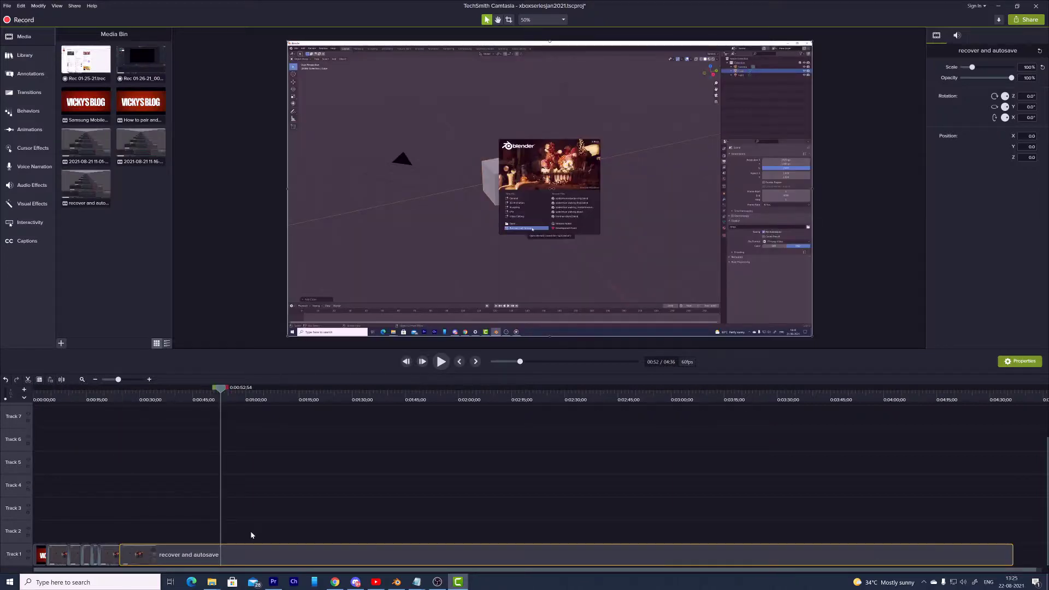